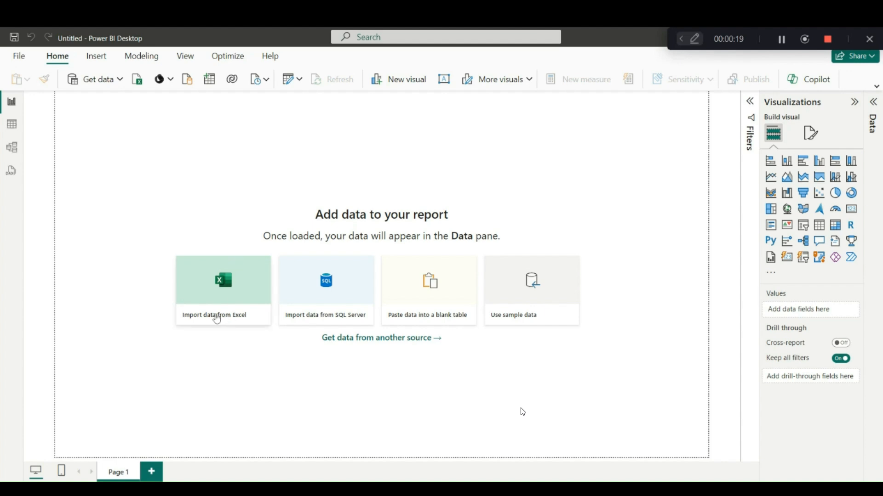
Import Sheet1 from the Hotel data Excel workbook and open it for transformation in Power Query Editor
left_click(235, 300)
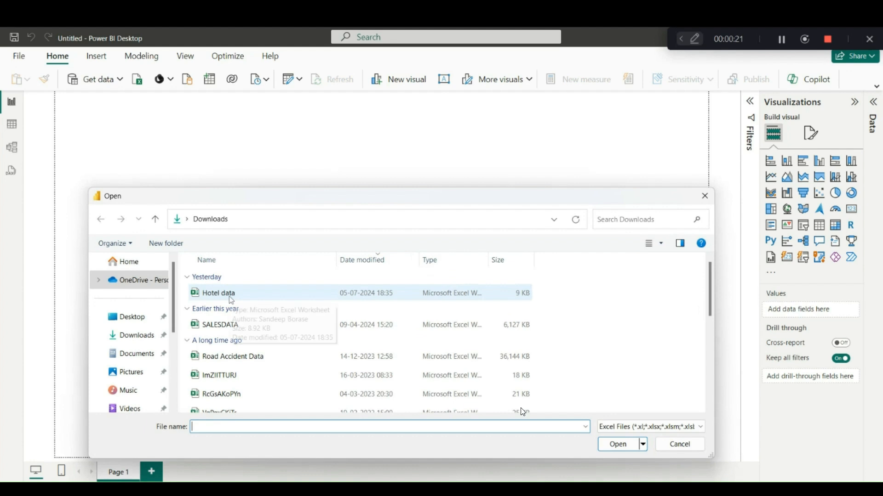
left_click(225, 297)
left_click(618, 445)
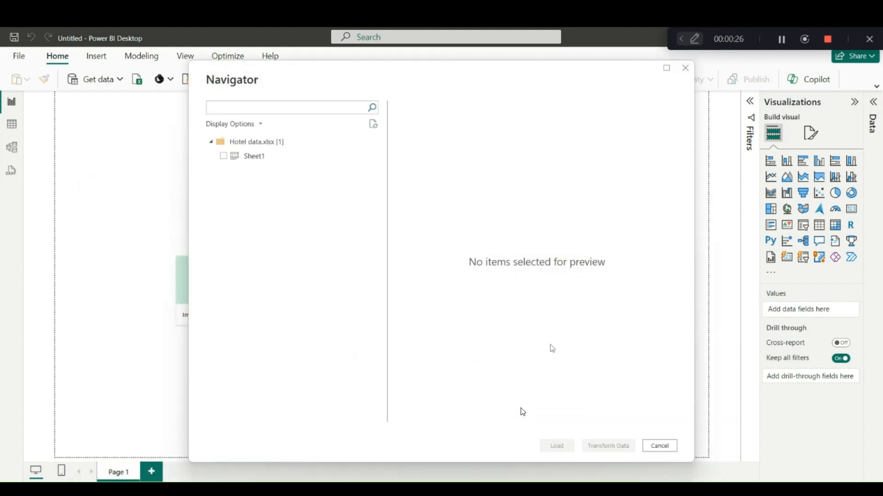
left_click(223, 156)
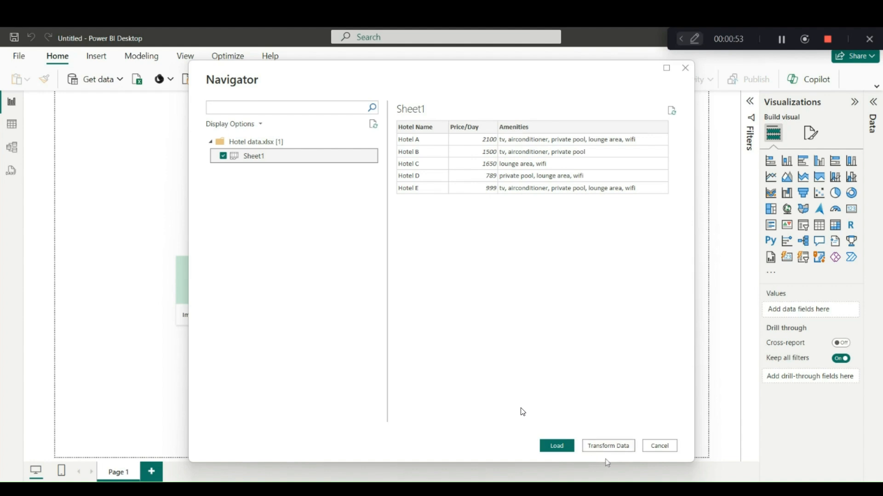
left_click(618, 446)
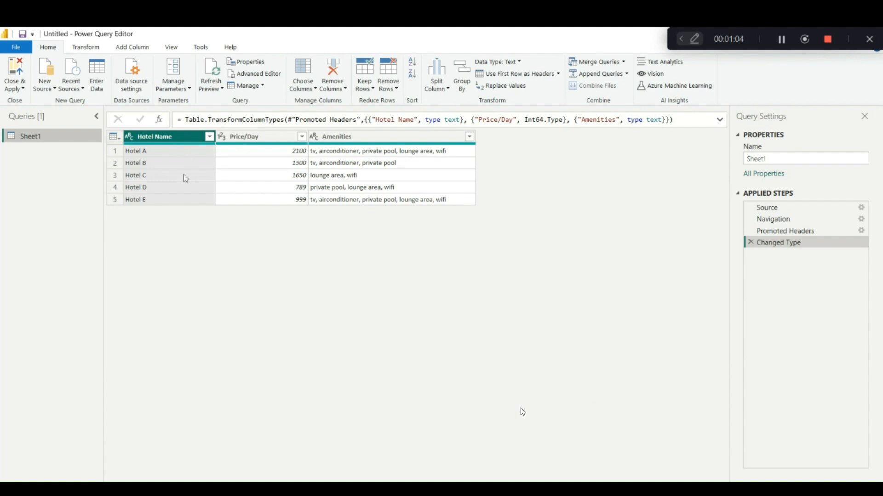
Split the Amenities column by the Comma delimiter at each occurrence
mouse_move(334, 147)
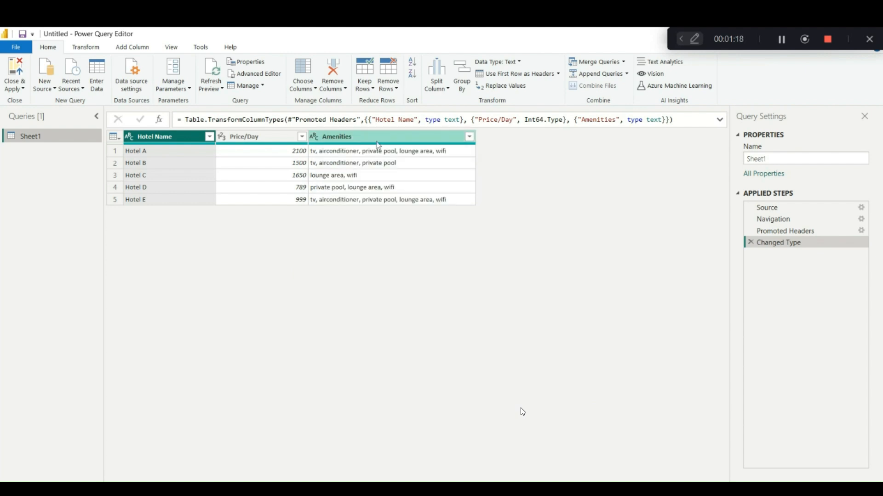
left_click(383, 139)
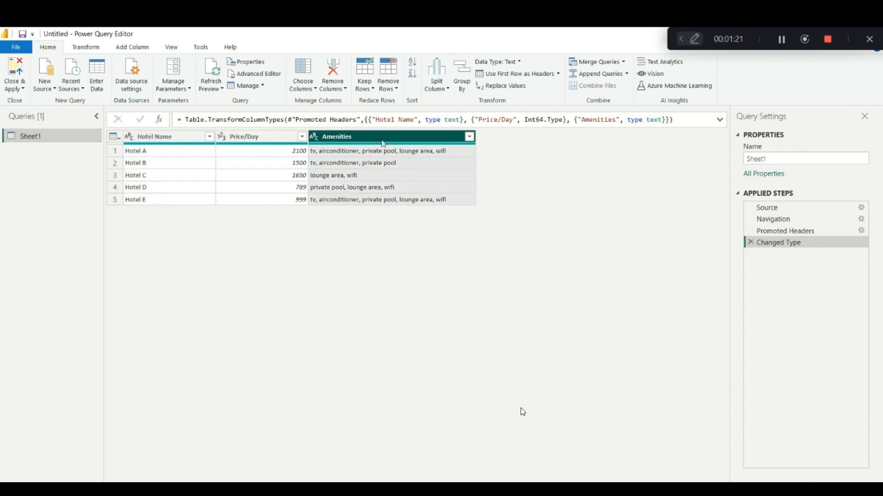
left_click(85, 47)
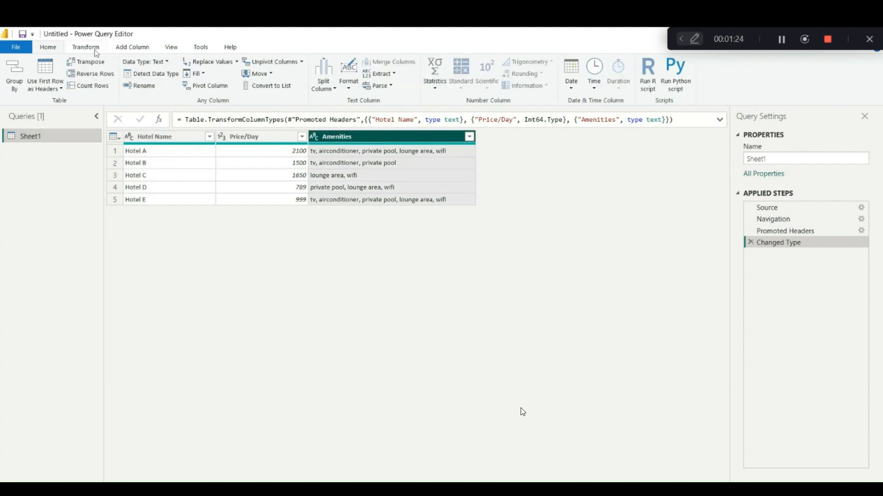
left_click(337, 92)
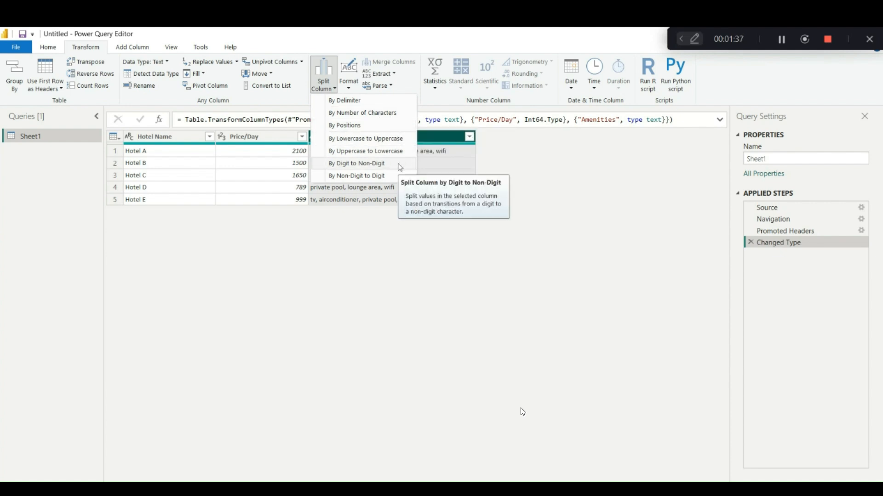
left_click(398, 225)
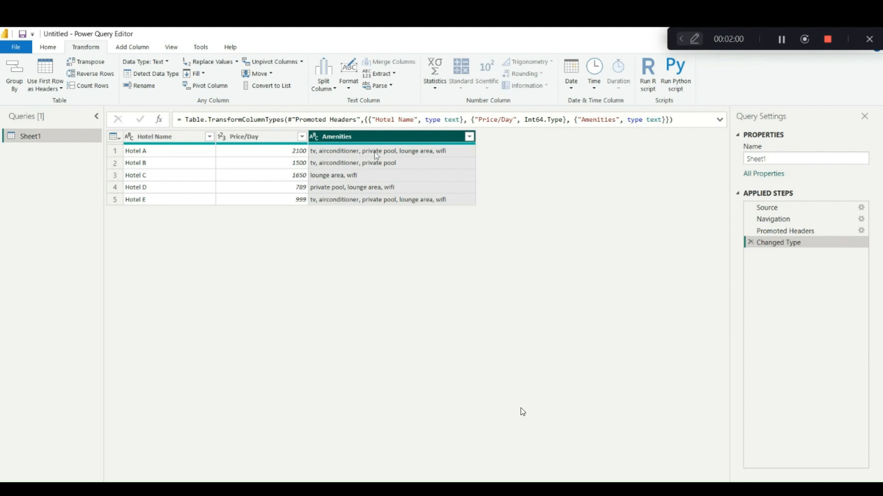
left_click(324, 83)
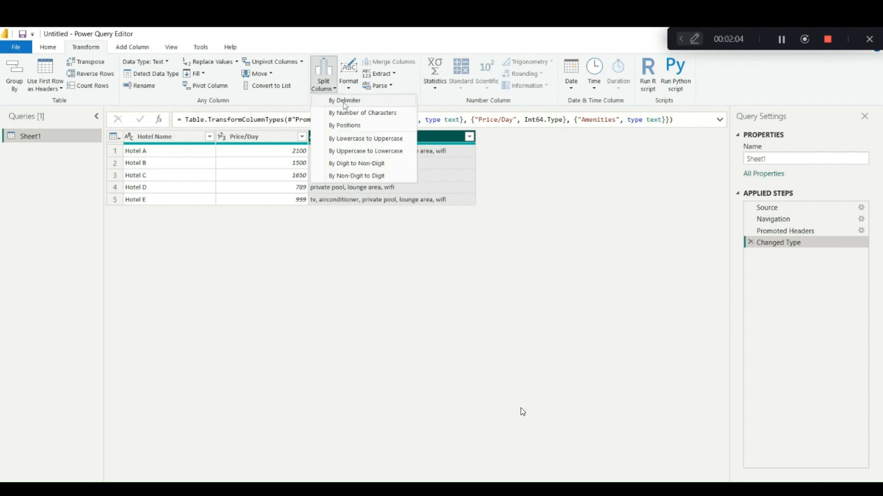
left_click(373, 102)
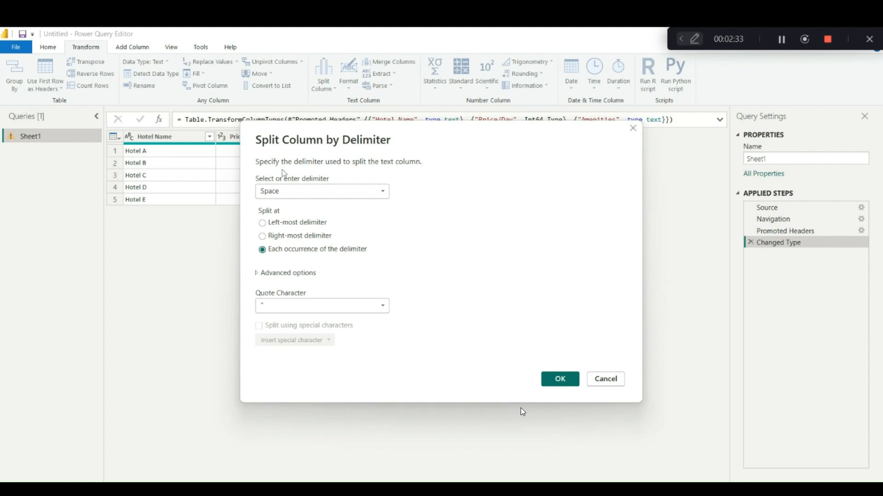
left_click(374, 194)
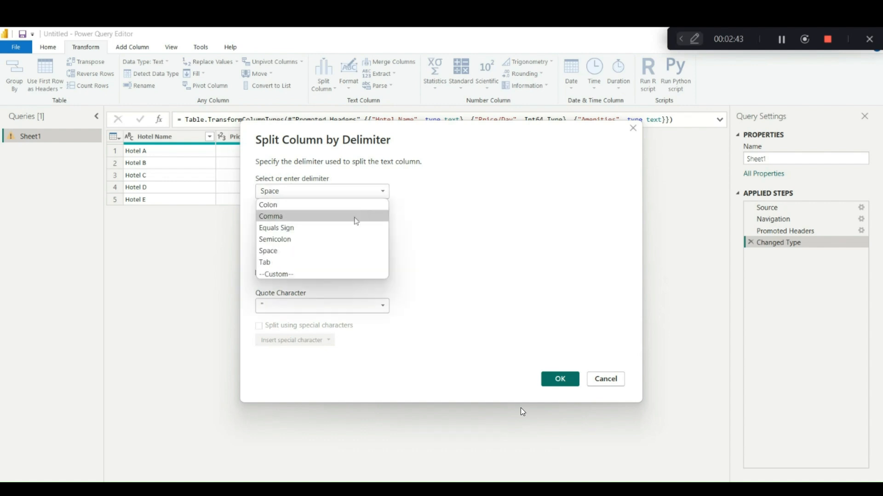
left_click(354, 217)
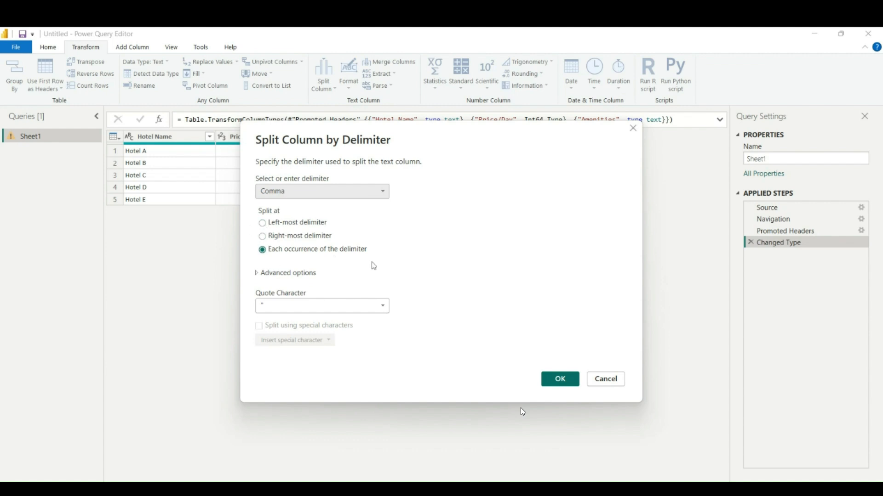
left_click_drag(482, 148, 607, 228)
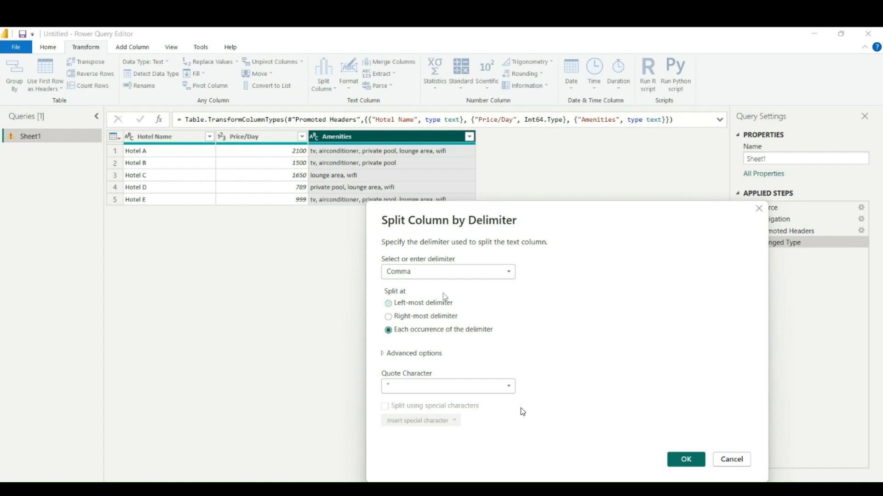
left_click(685, 460)
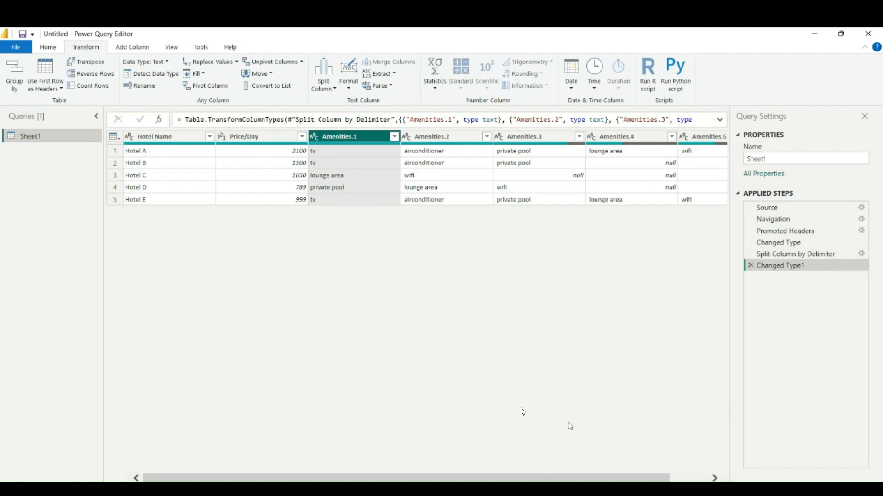
Unpivot the five split columns Amenities.1 through Amenities.5
left_click_drag(558, 479, 632, 471)
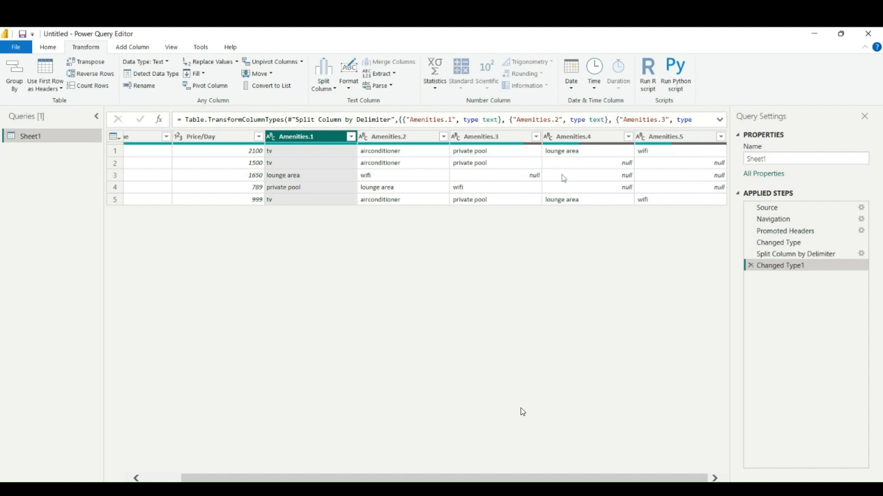
left_click(389, 140, "ctrl")
left_click(505, 140, "ctrl")
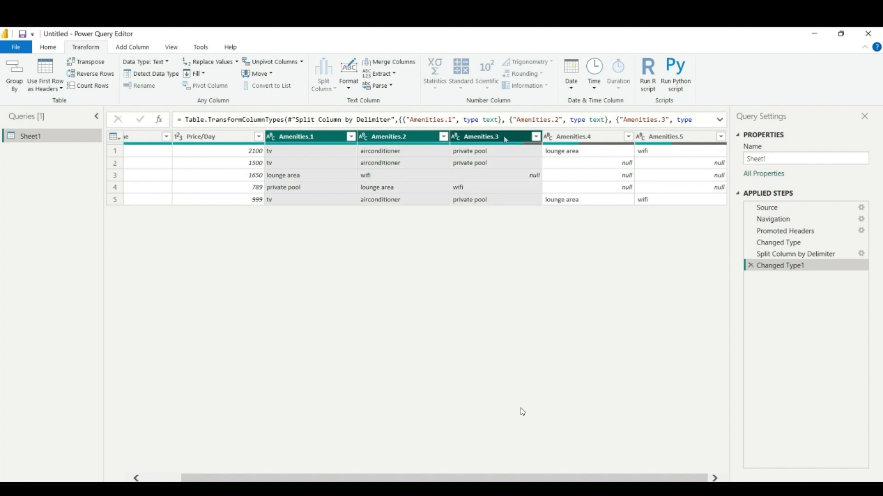
left_click(569, 141, "ctrl")
left_click(674, 140, "ctrl")
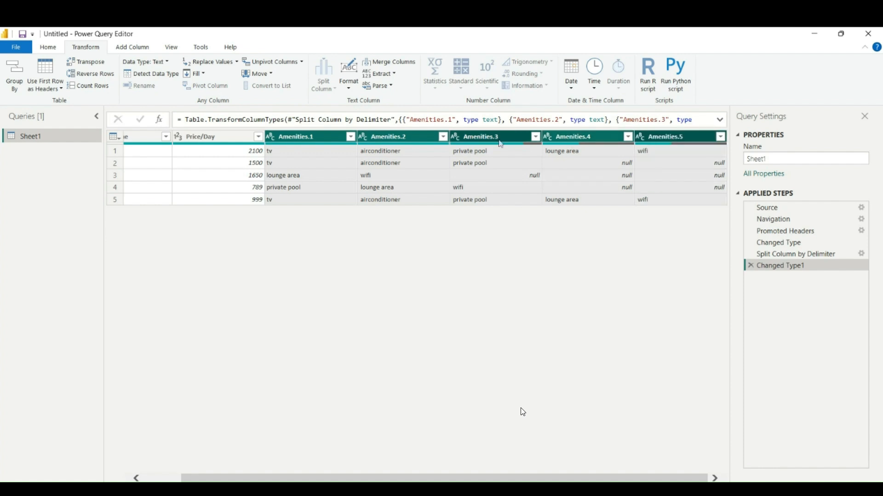
right_click(500, 144)
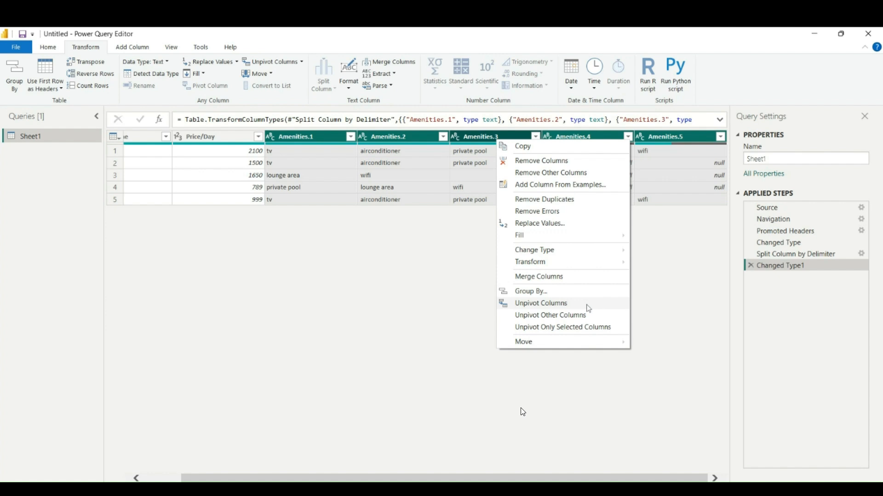
left_click(558, 305)
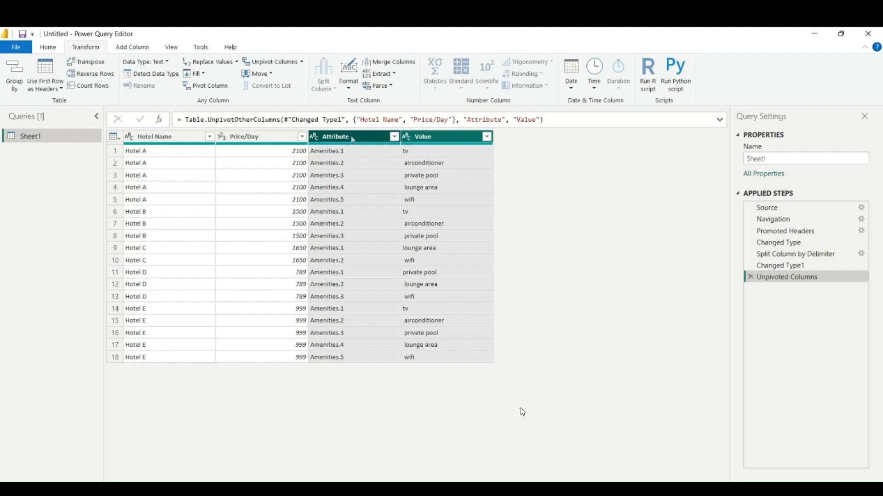
Remove the Attribute column and rename the Value column to Amenities
right_click(352, 140)
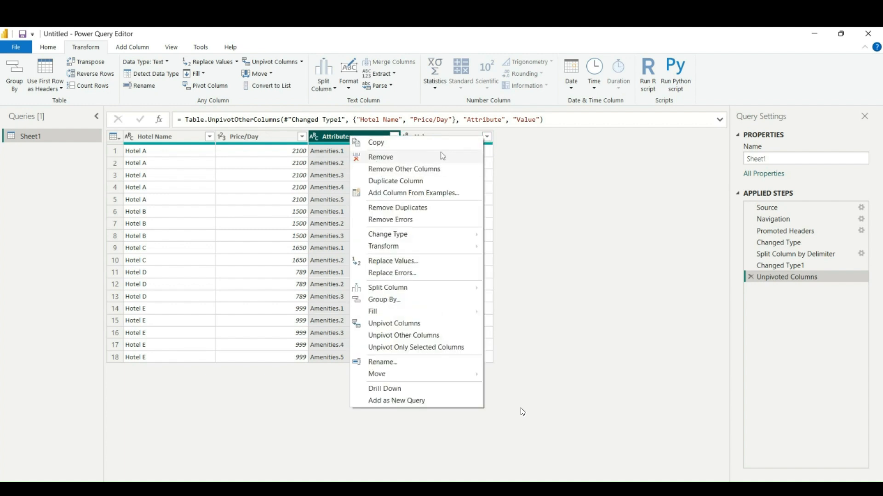
left_click(410, 157)
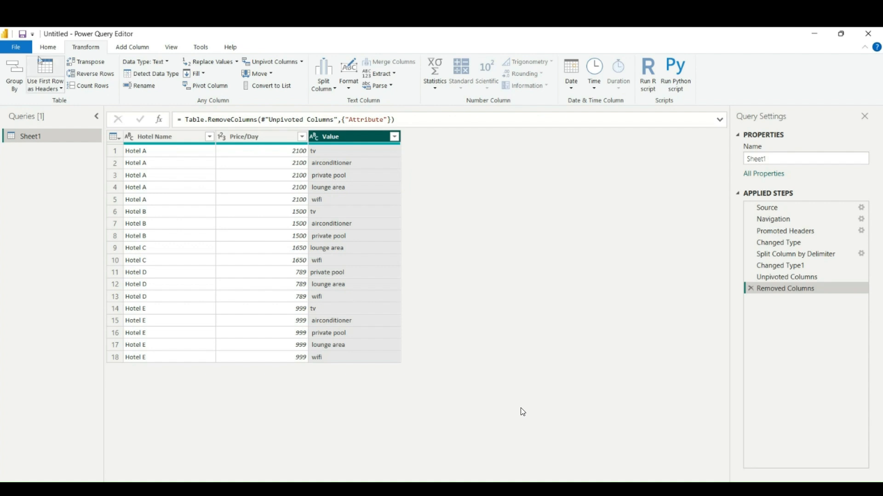
left_click(54, 51)
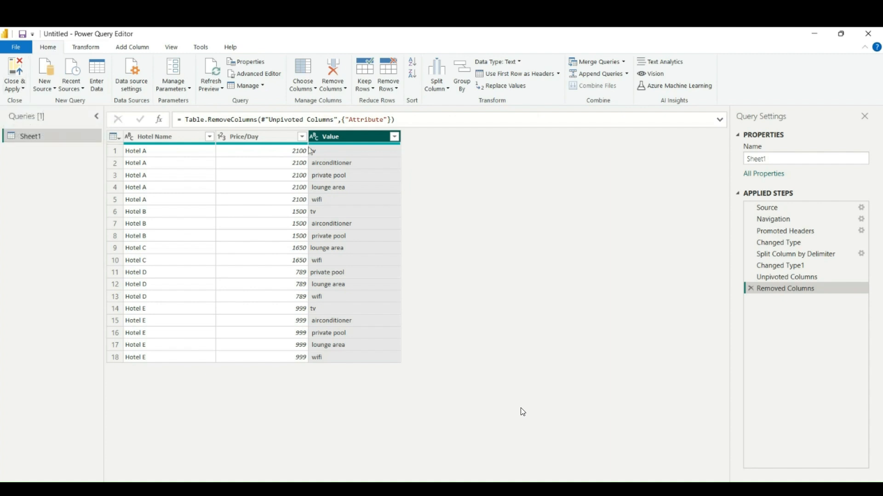
double_click(344, 137)
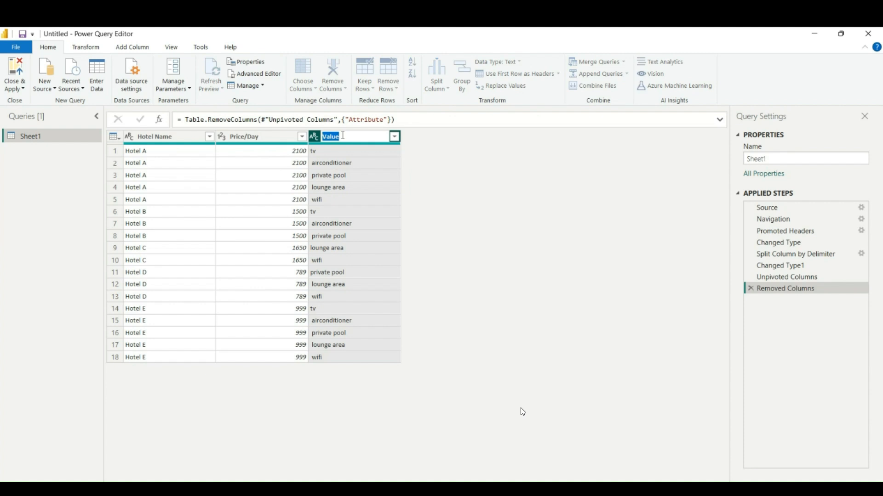
type("Amenities")
key("Return")
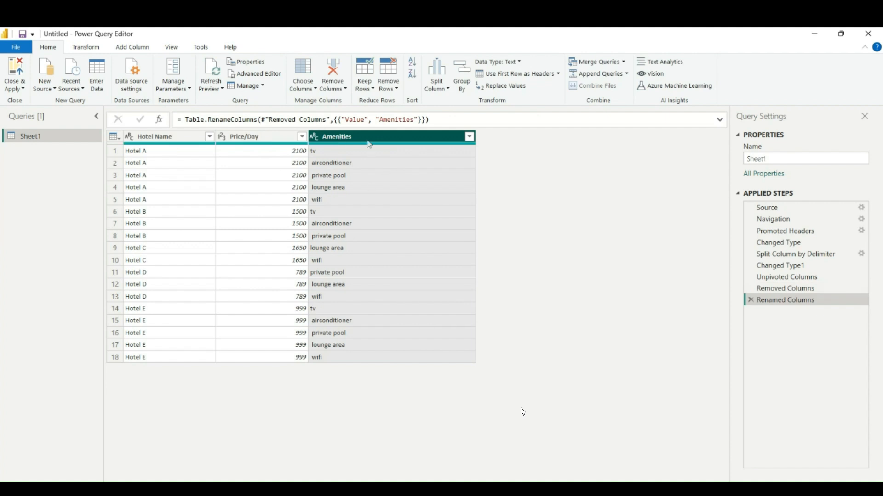
Apply the query changes, close the query editor, and view the loaded Sheet1 data as a table
left_click(21, 88)
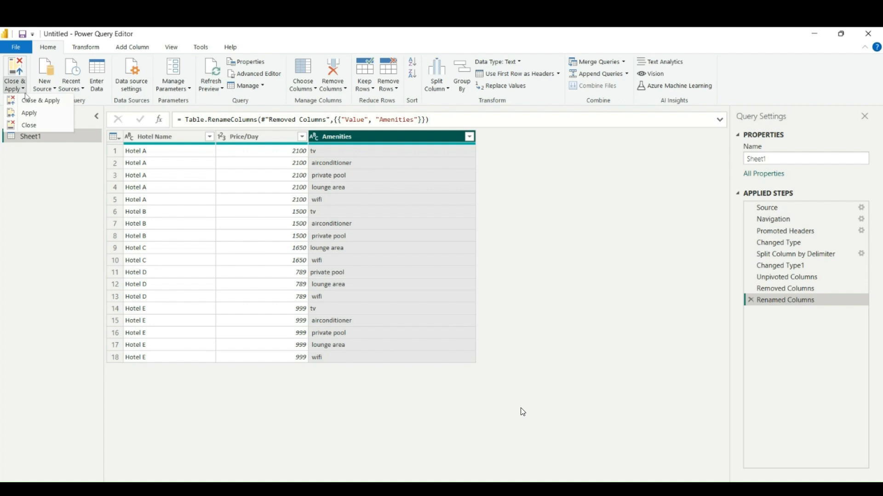
left_click(30, 104)
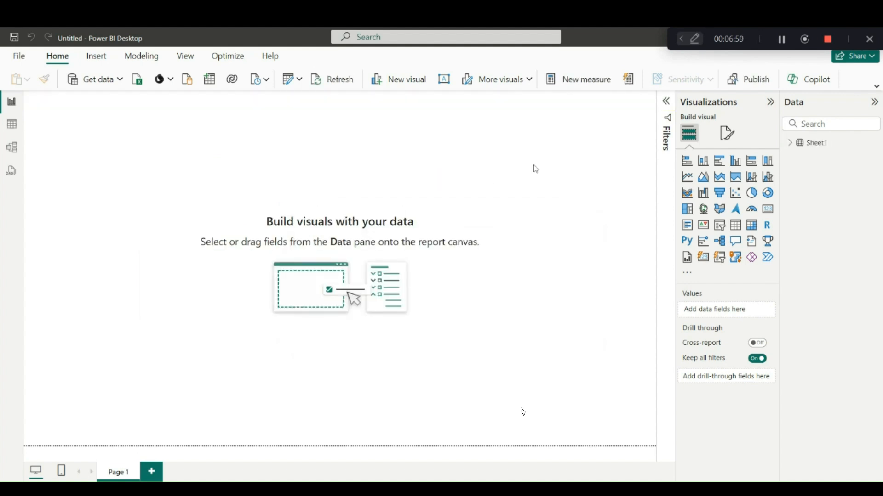
left_click(790, 144)
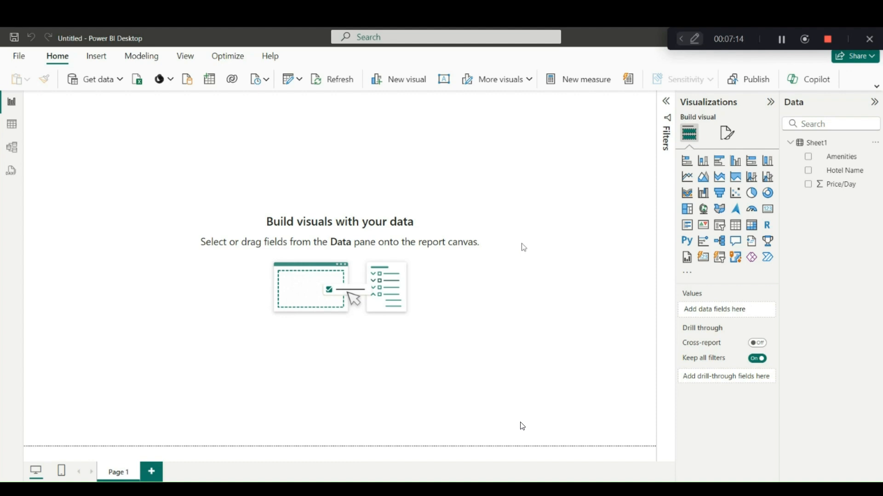
left_click(12, 125)
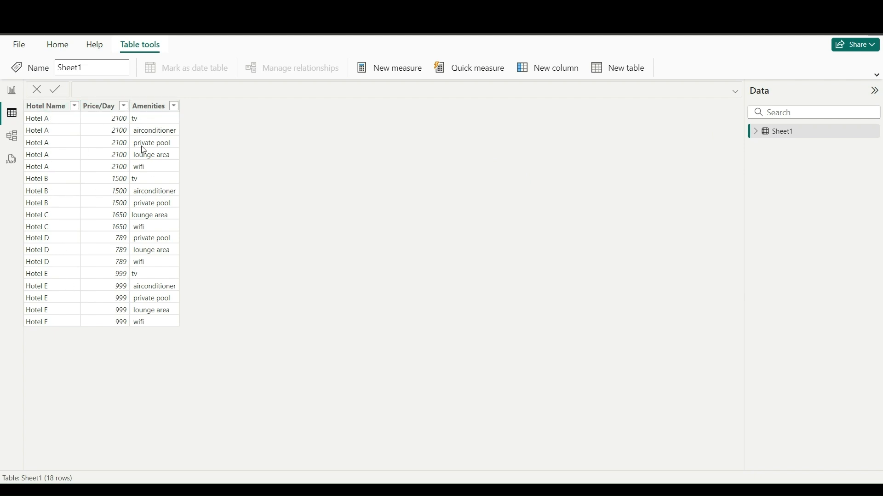
Add a slicer for the Amenities field to the report page and reduce its height slightly
left_click(11, 91)
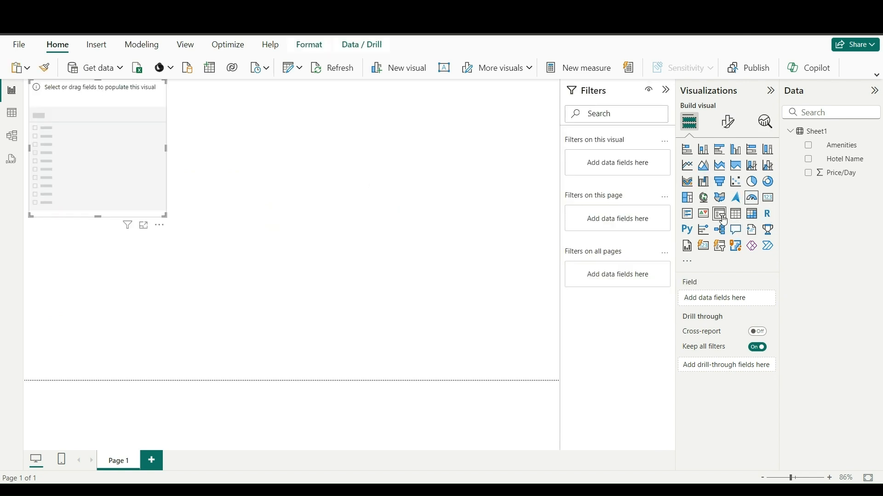
left_click_drag(835, 153, 128, 143)
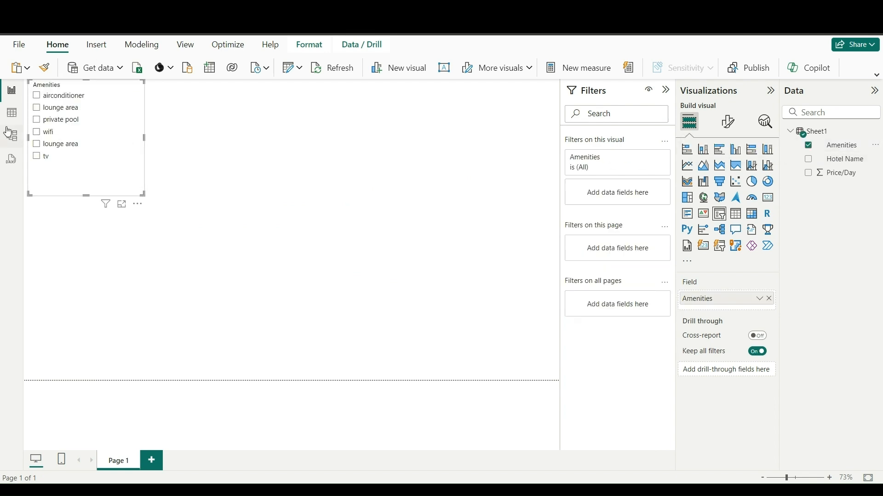
left_click_drag(87, 194, 84, 176)
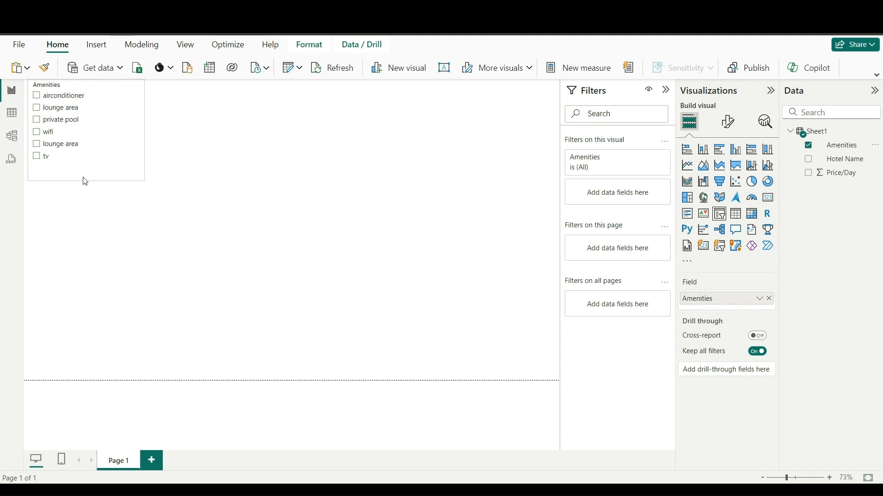
Add a clustered column chart of Price/Day by Hotel Name to the report page and enlarge it
left_click(405, 166)
left_click(735, 149)
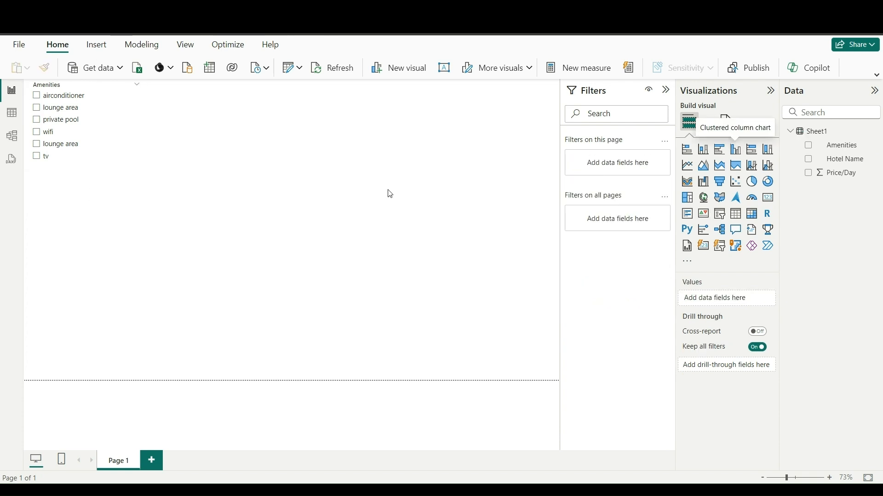
left_click_drag(87, 222, 325, 199)
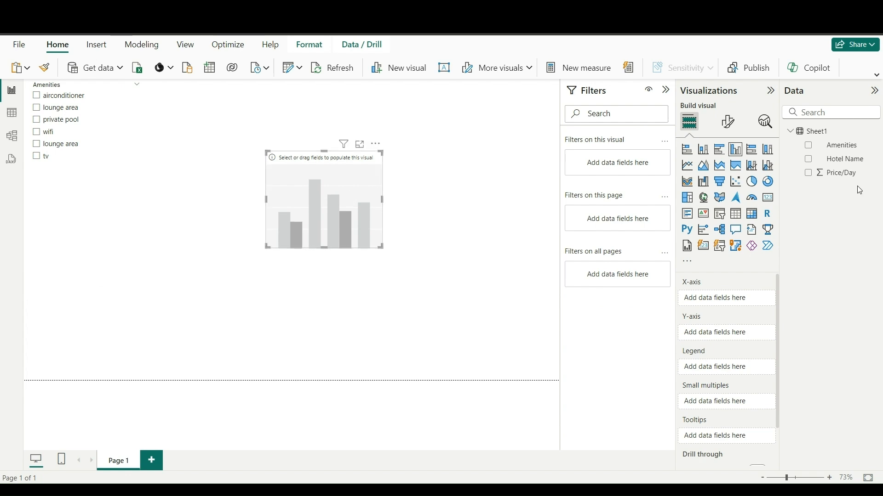
left_click_drag(841, 173, 349, 235)
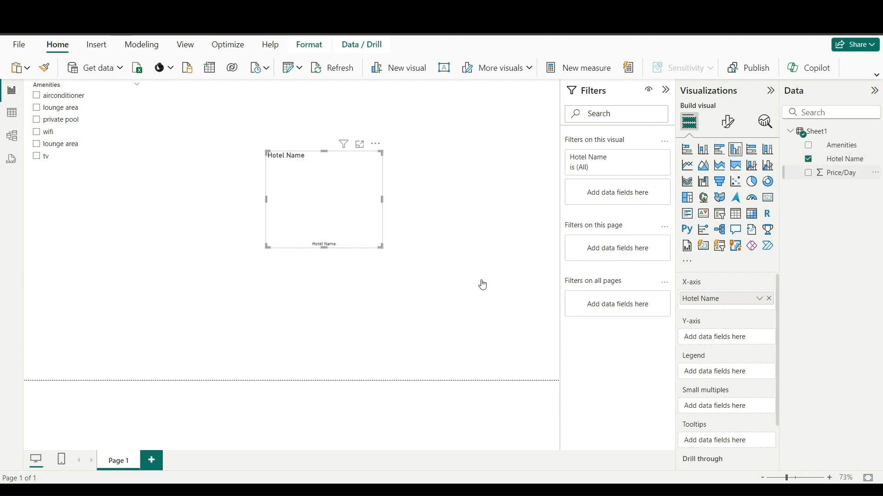
left_click(808, 173)
left_click_drag(381, 246, 508, 282)
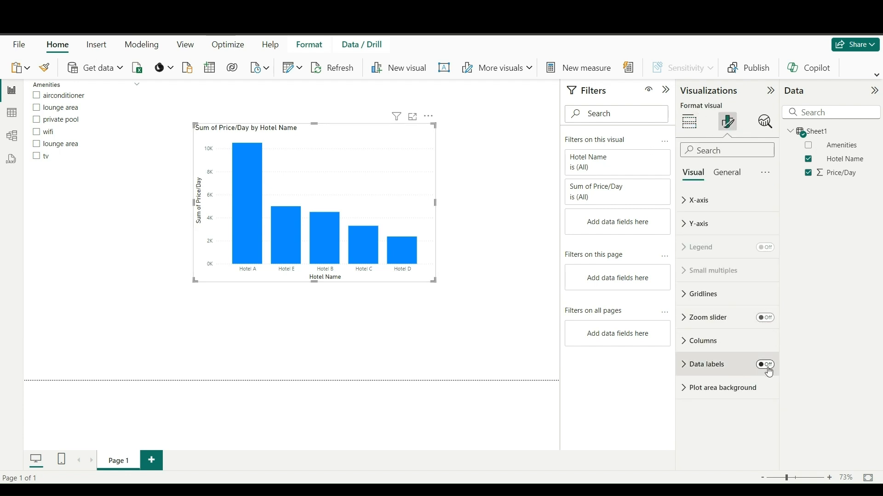
Turn on the column chart's data labels, enlarge their text, and show the full values without abbreviated display units
left_click(765, 365)
left_click(725, 365)
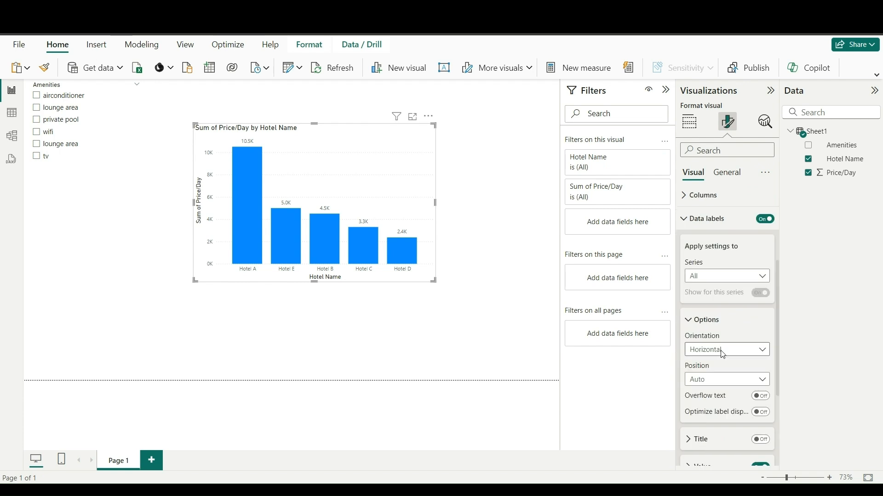
scroll(728, 384, "down", 3)
left_click(743, 368)
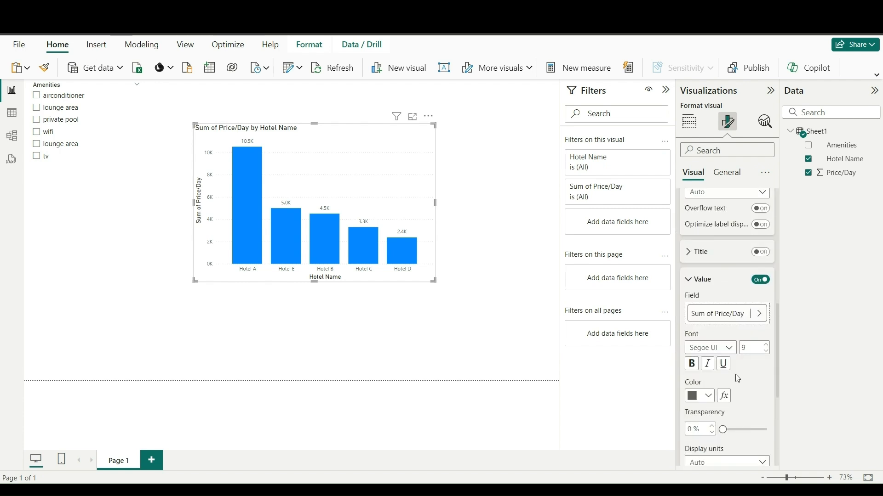
scroll(738, 377, "down", 2)
left_click(744, 344)
left_click(736, 365)
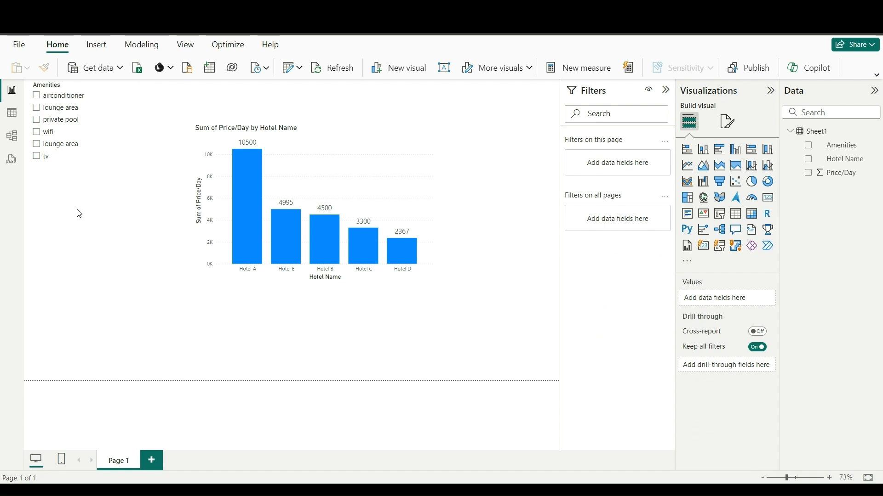
Test the Amenities slicer with airconditioner, wifi, wifi plus tv, and the second lounge area entry, and clear the selection
left_click(70, 98)
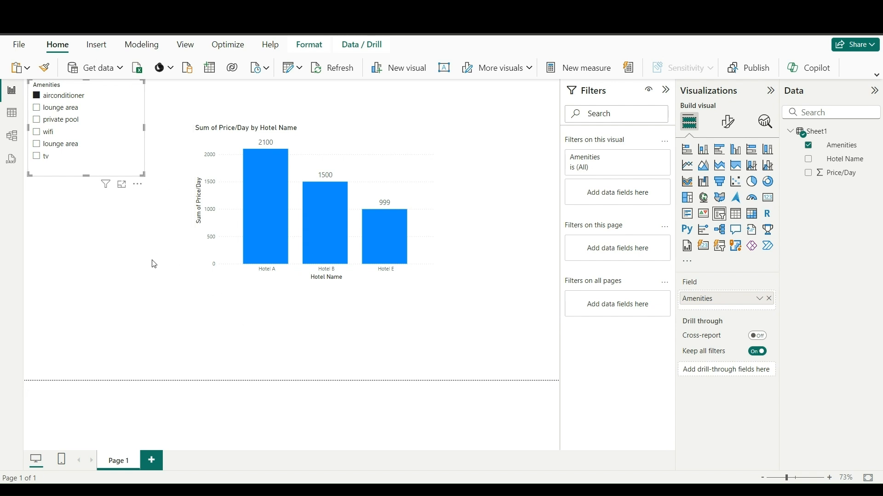
left_click(48, 133)
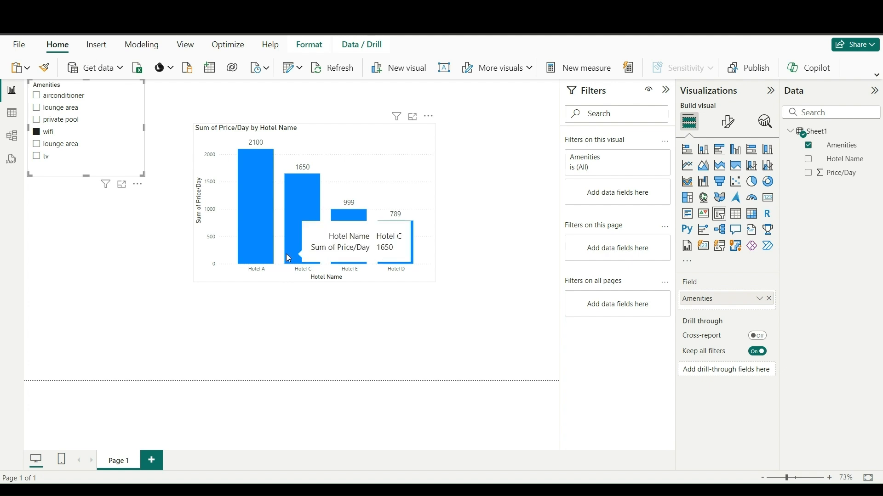
left_click(45, 161)
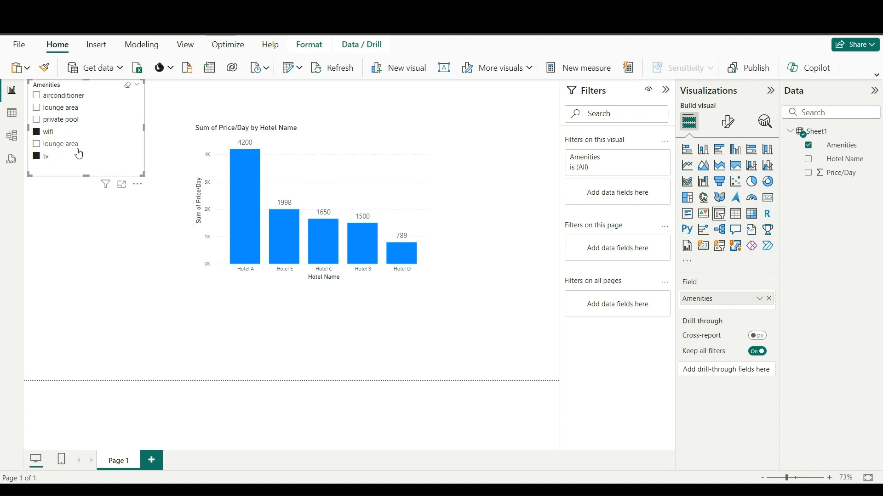
left_click(63, 144)
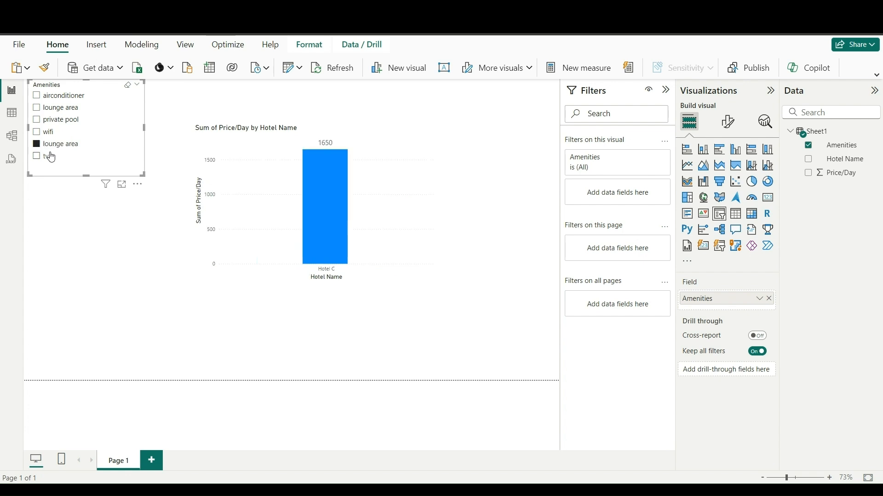
left_click(59, 143)
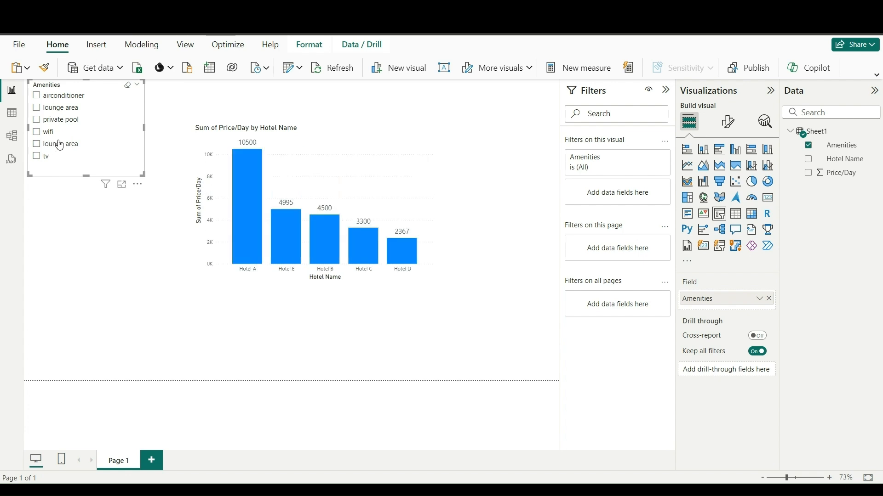
Move the column chart below the slicer and add a matrix visual beside them with Hotel Name as its rows
left_click_drag(266, 181, 154, 220)
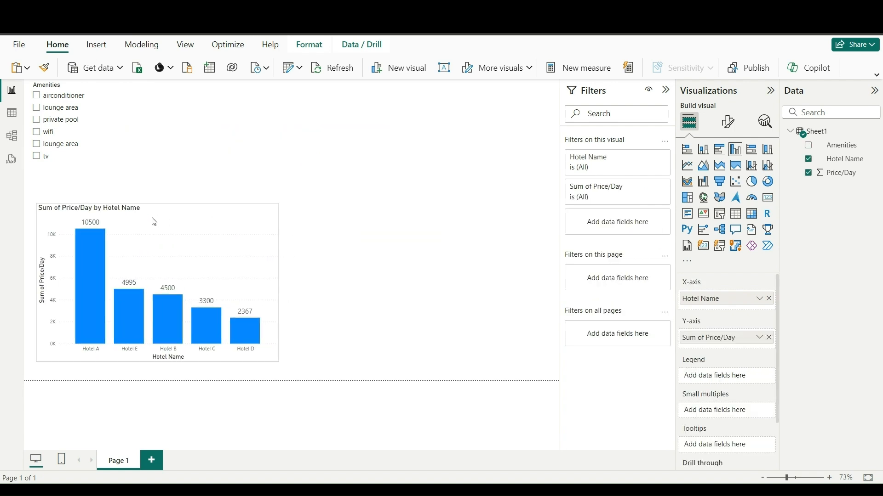
left_click(372, 154)
left_click(751, 214)
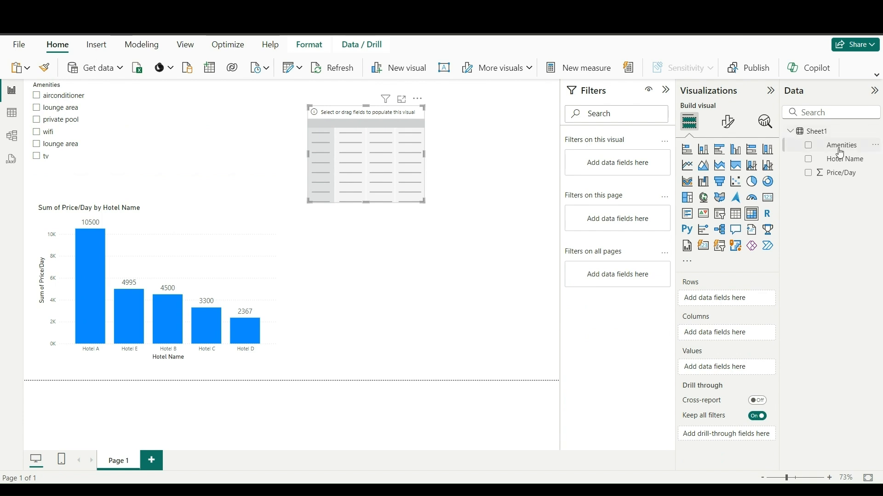
left_click_drag(842, 157, 380, 147)
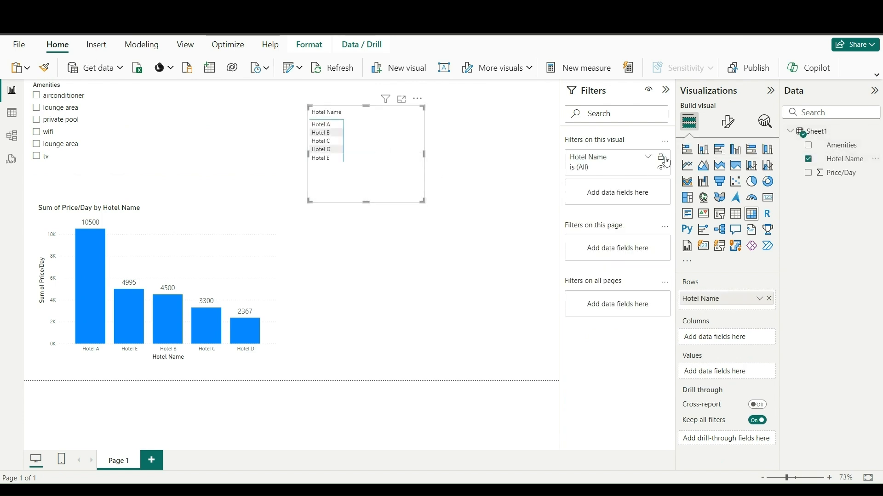
left_click(727, 122)
left_click(717, 152)
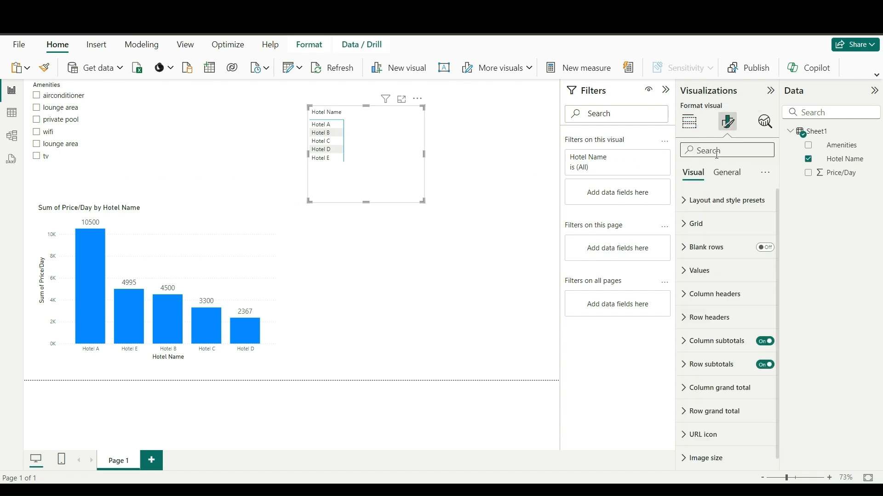
type("globe")
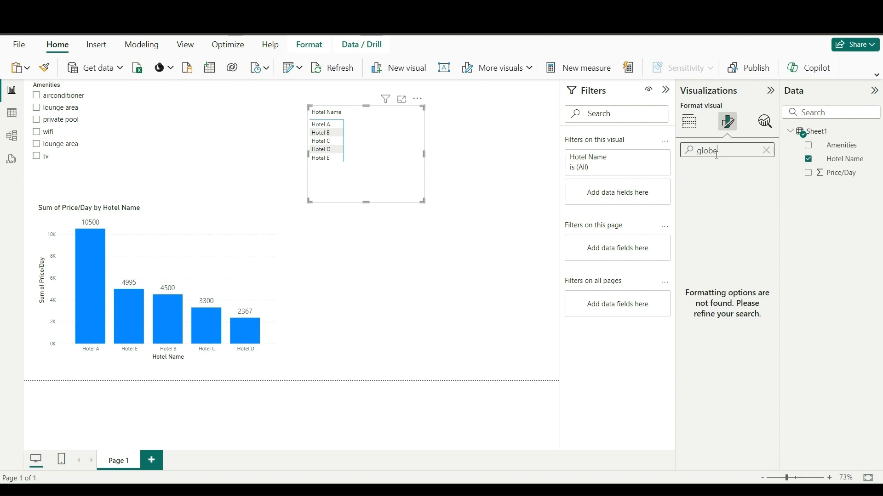
key("BackSpace")
key("BackSpace")
key("BackSpace")
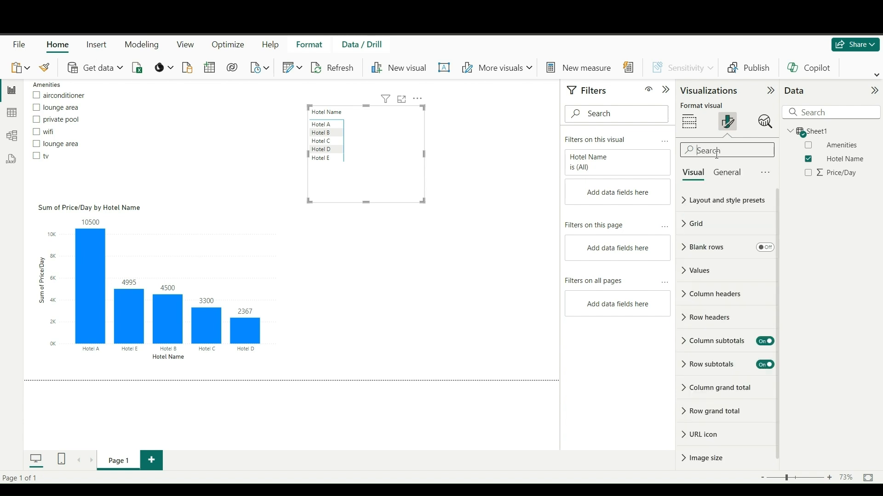
Enlarge the matrix and add the Amenities field to its rows below Hotel Name
scroll(409, 292, "up", 3)
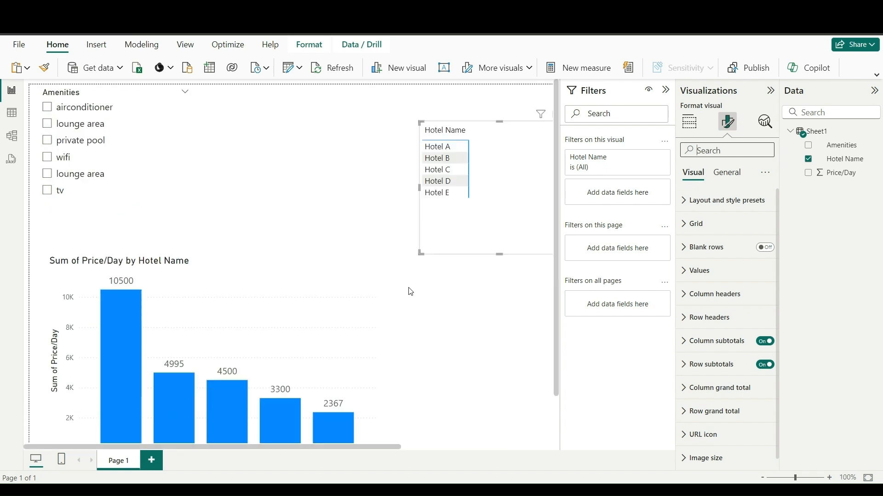
left_click_drag(272, 447, 416, 447)
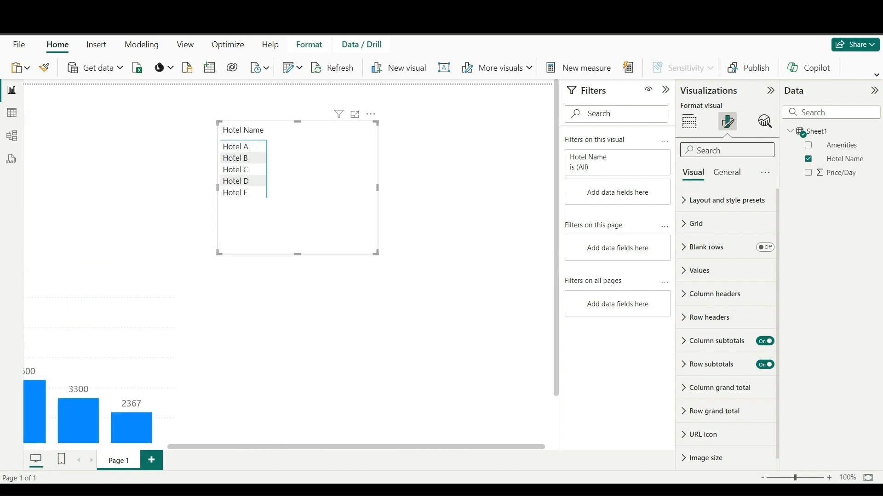
left_click_drag(299, 252, 305, 322)
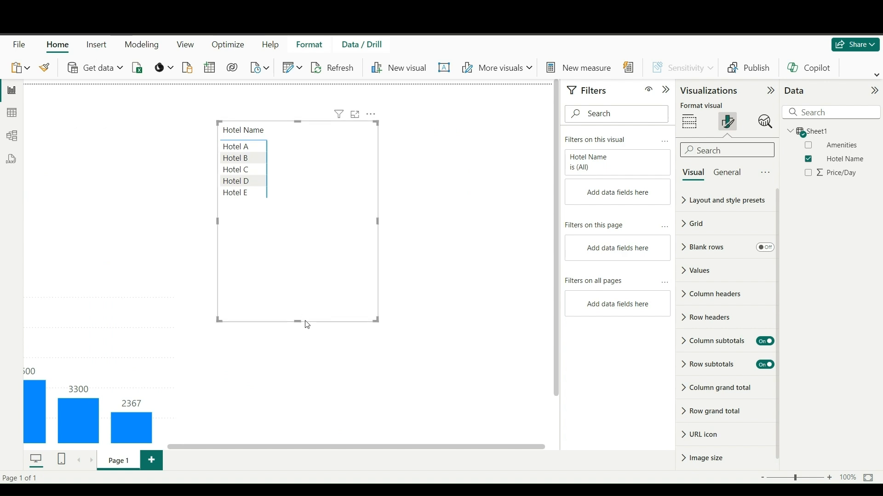
left_click(842, 146)
left_click_drag(713, 314, 713, 313)
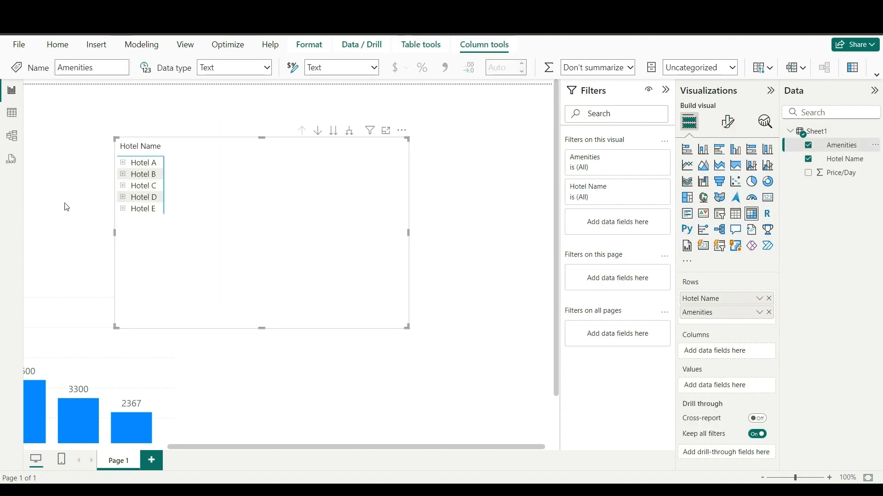
Expand the entire Hotel Name level of the matrix to list the amenities under every hotel
left_click(123, 163)
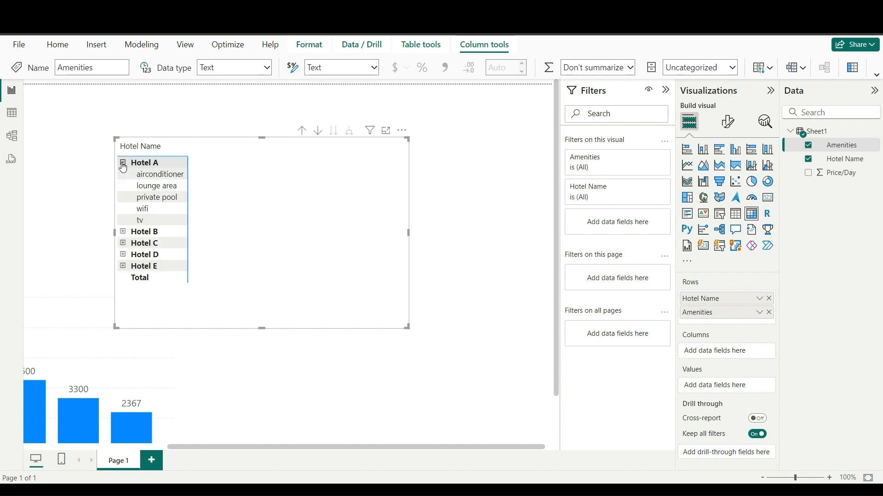
right_click(177, 166)
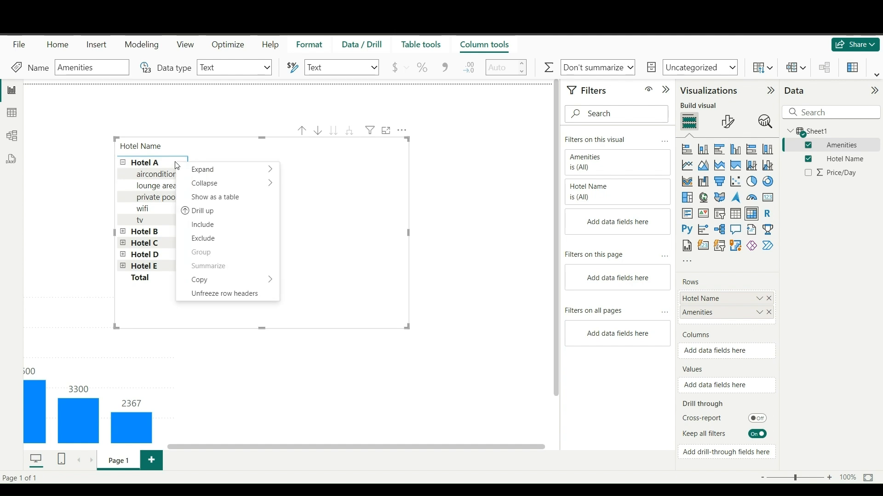
mouse_move(221, 170)
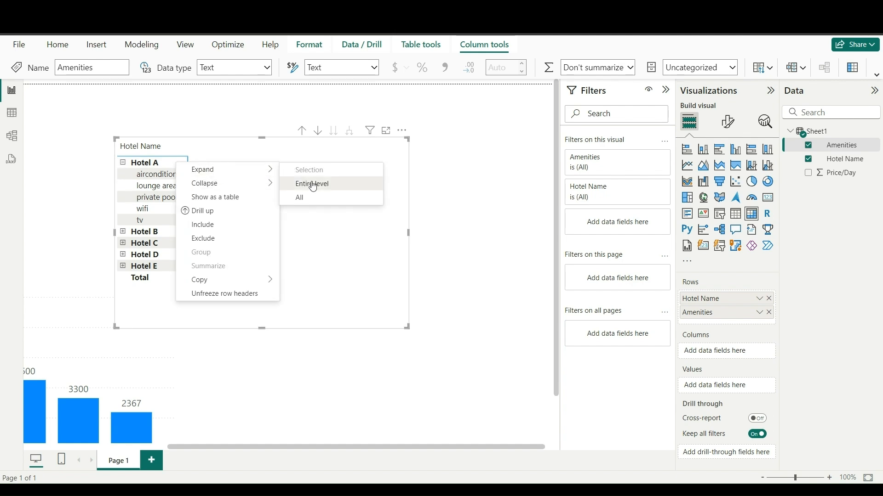
left_click(312, 184)
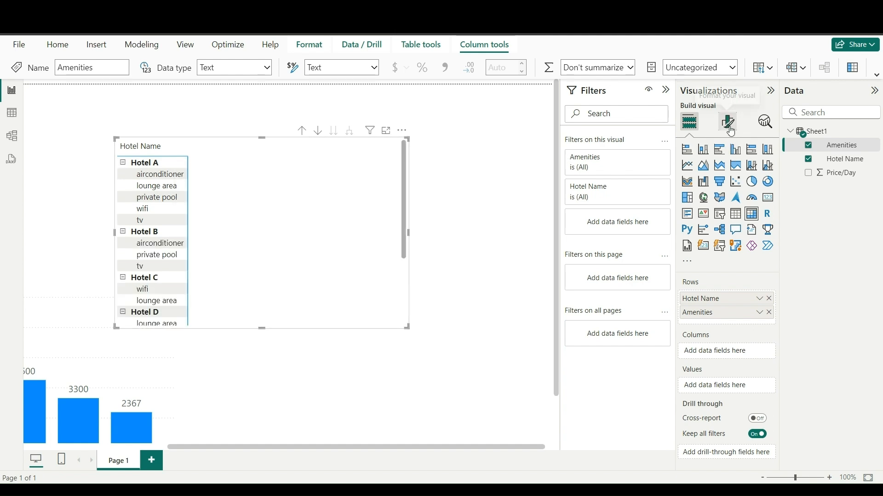
Set the matrix layout to Tabular, make the visual taller, and reposition it slightly up the page
left_click(728, 122)
left_click(725, 204)
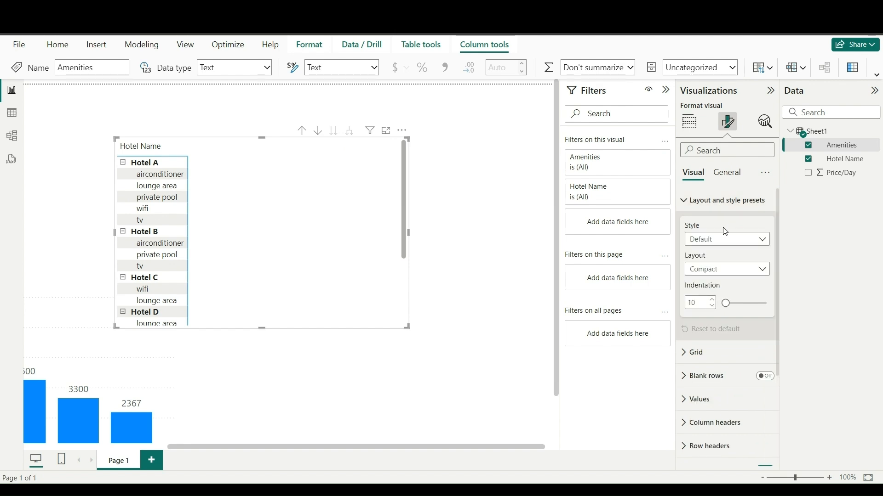
left_click(726, 269)
left_click(711, 311)
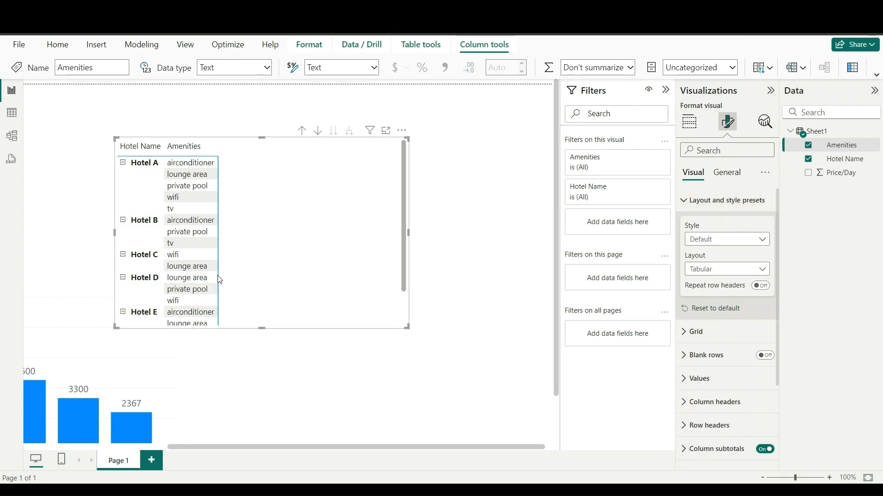
left_click_drag(261, 327, 262, 403)
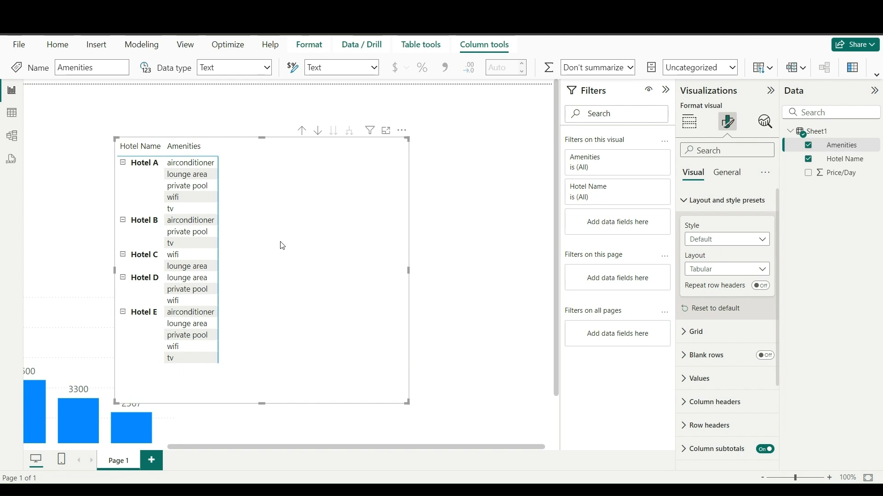
left_click_drag(401, 137, 427, 109)
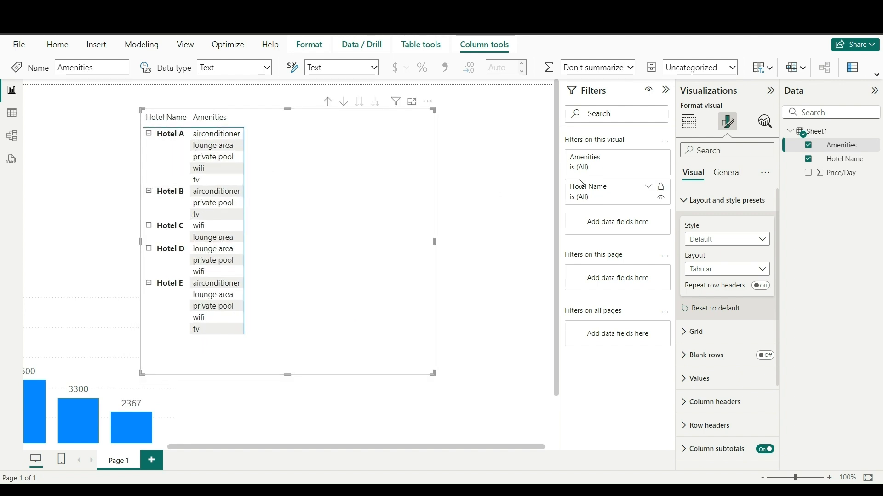
Find the +/- icons setting for the matrix row headers and turn it off
left_click(702, 149)
type("+")
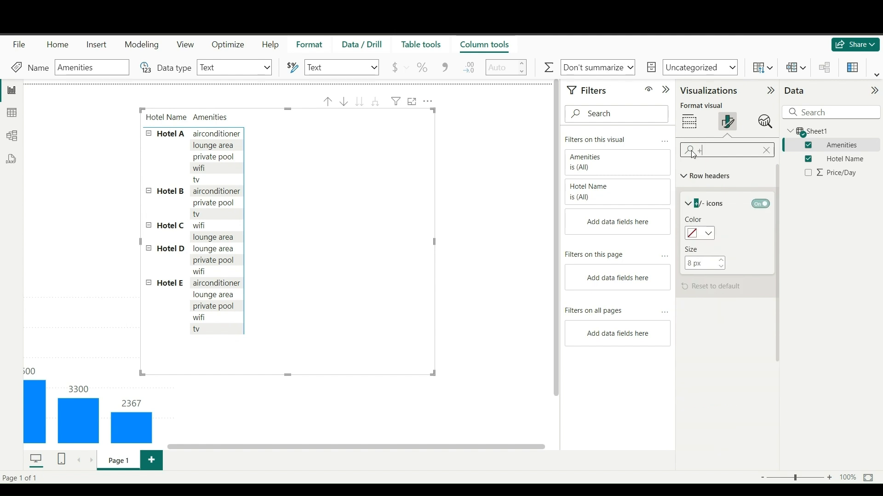
left_click(760, 204)
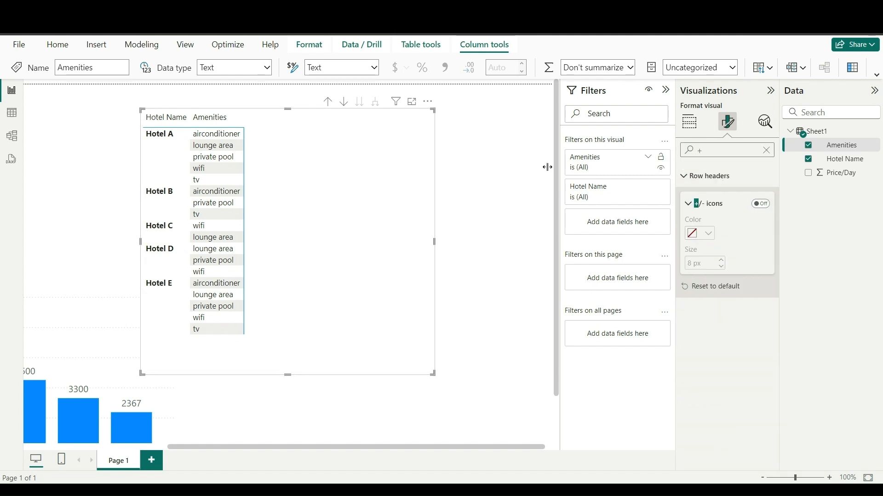
Turn on blank rows for the matrix and set its style preset to None
left_click(689, 122)
left_click(727, 122)
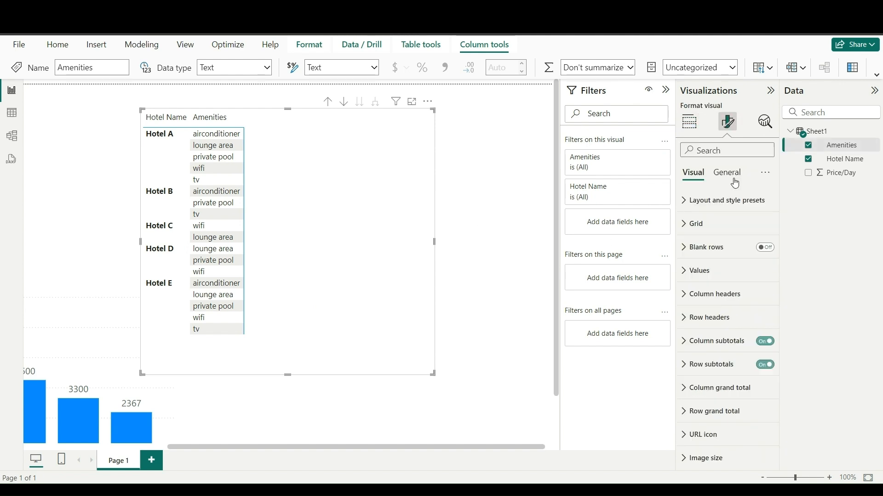
left_click(766, 249)
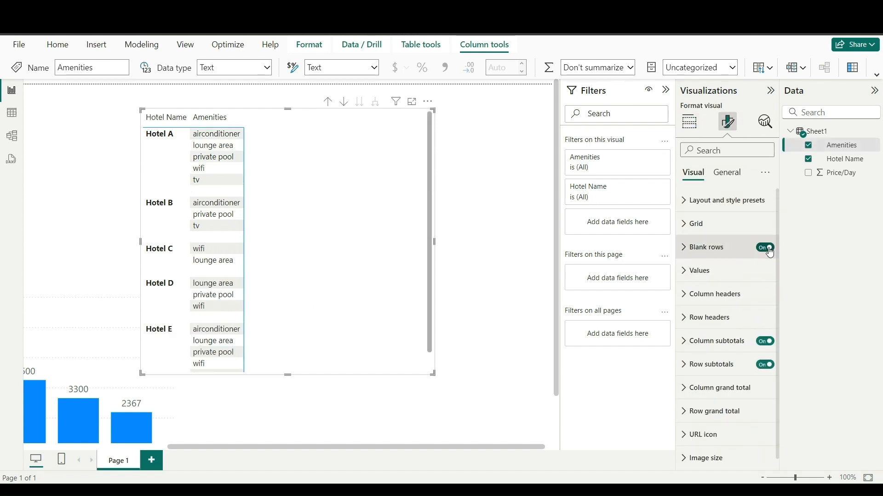
left_click(729, 200)
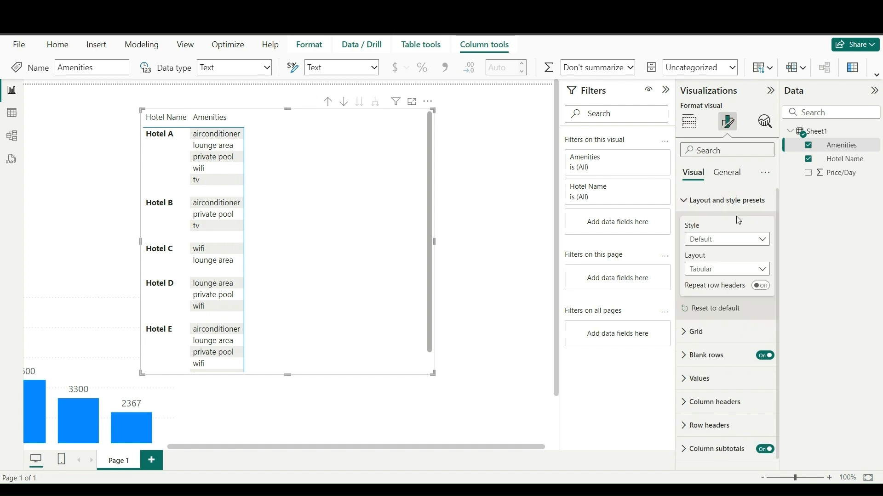
left_click(737, 239)
left_click(730, 266)
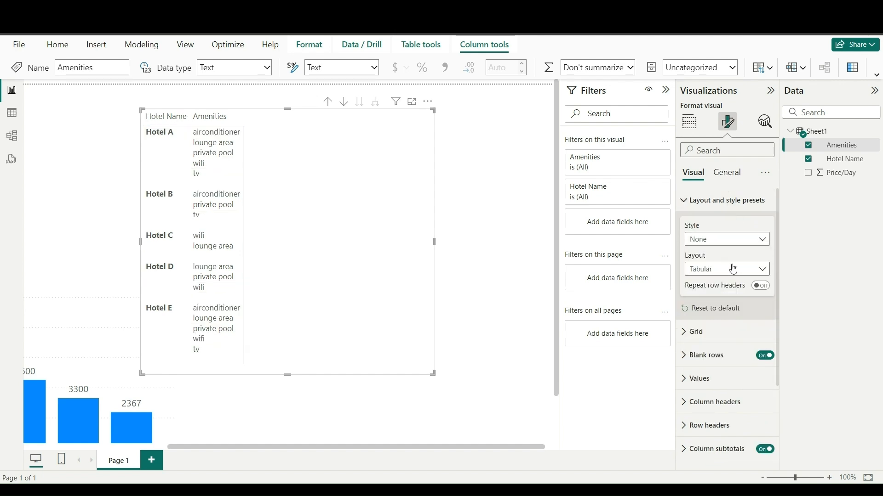